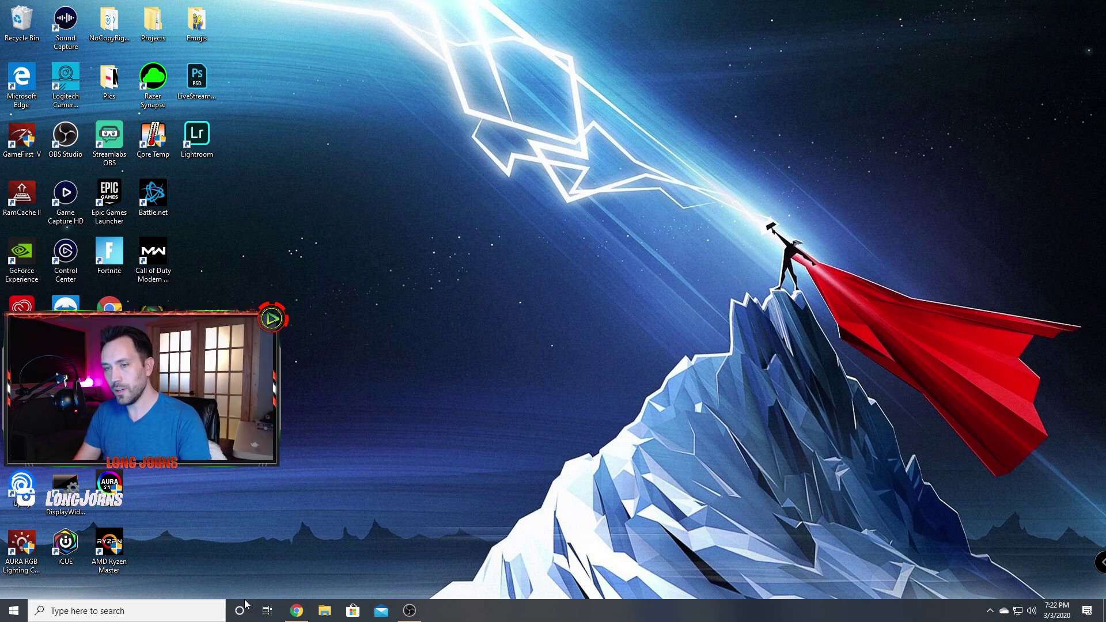
Check Windows Update via search, confirm 'You're up to date', and close Settings.
click(151, 616)
text(update)
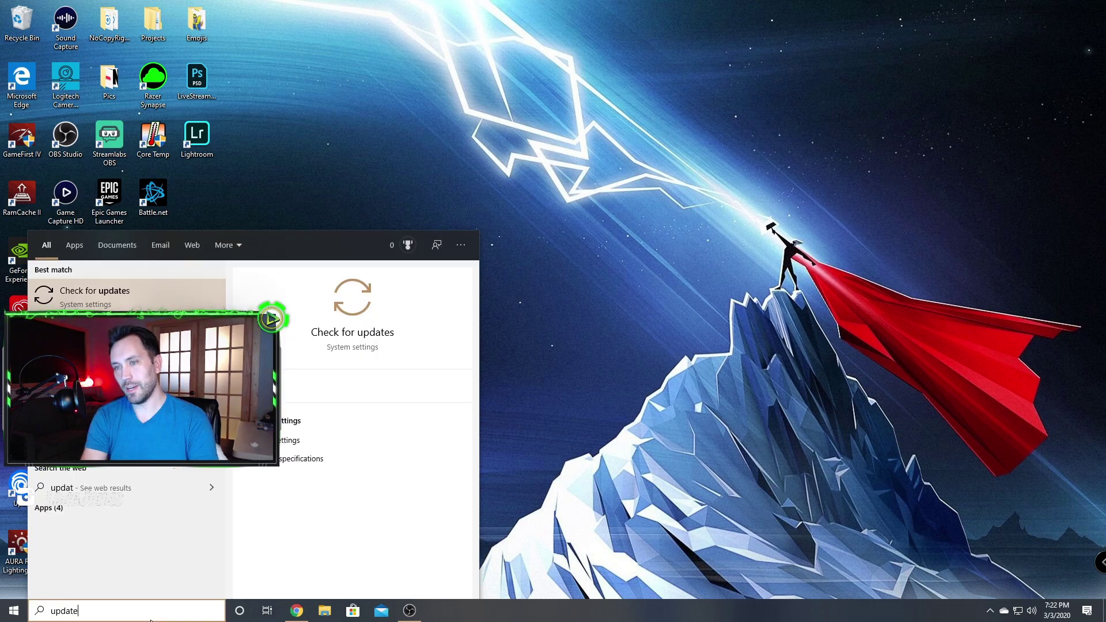
key(Return)
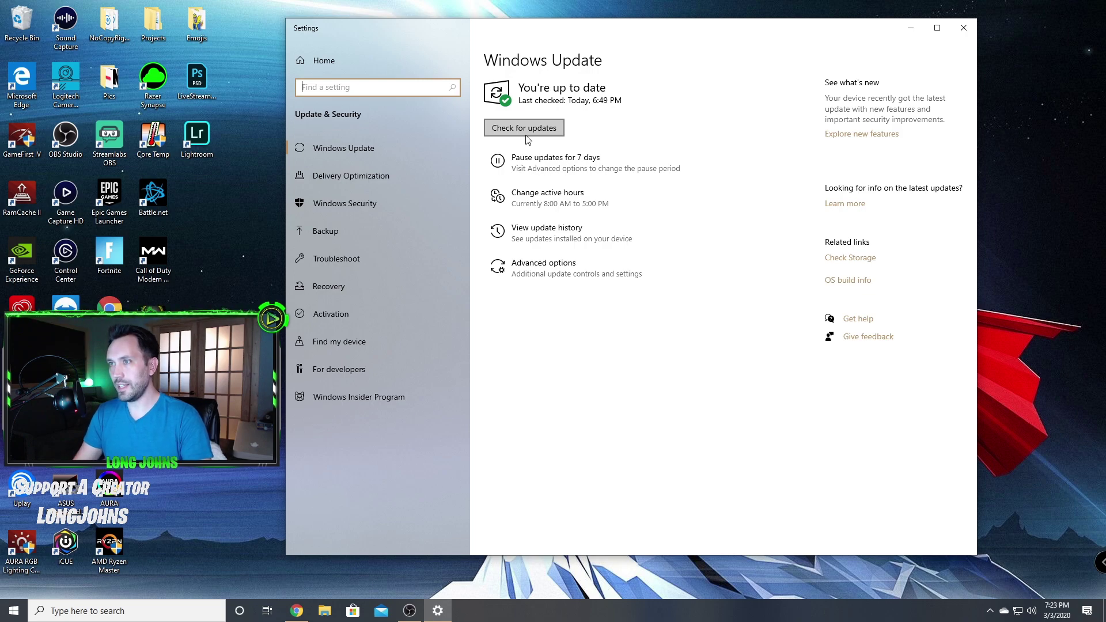
click(964, 28)
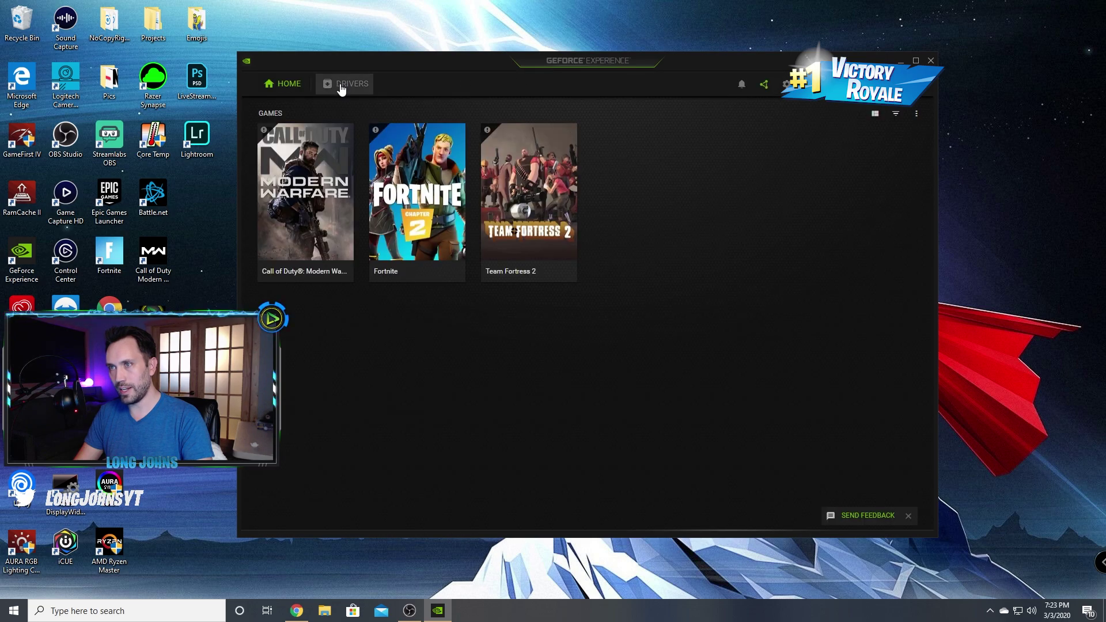
Confirm Game Ready Driver 442.50 is the latest in GeForce Experience, then close it.
click(342, 85)
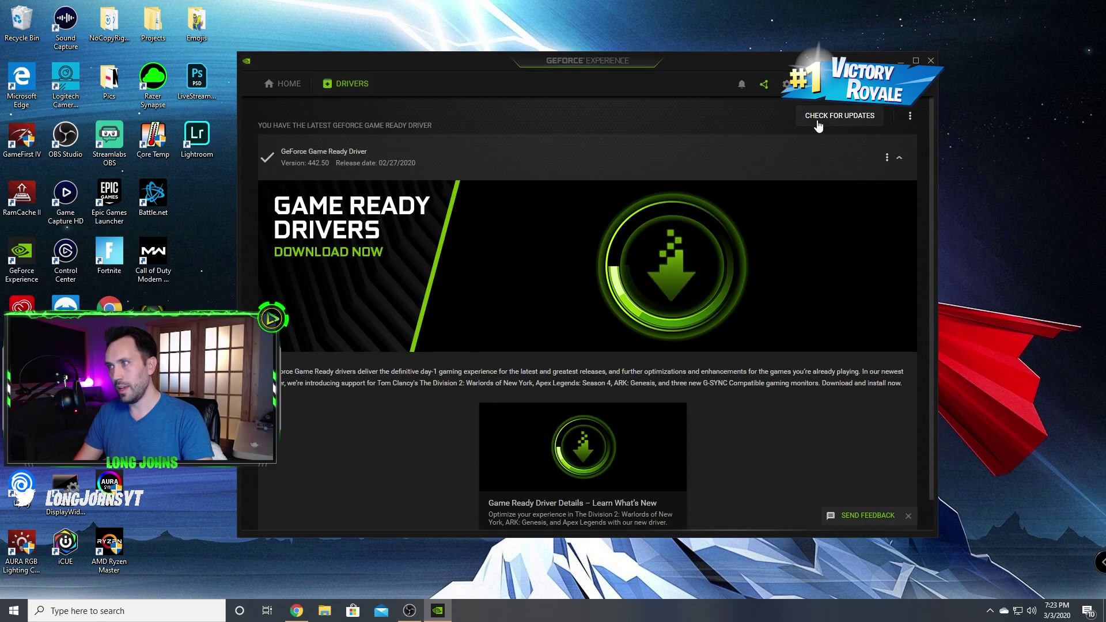
click(832, 120)
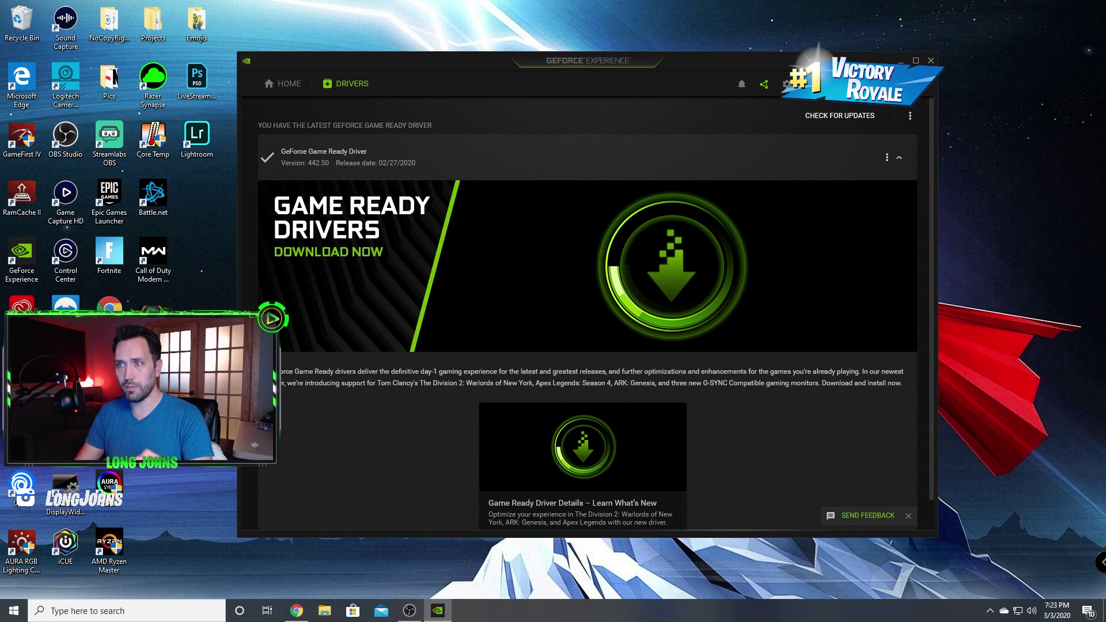
click(931, 60)
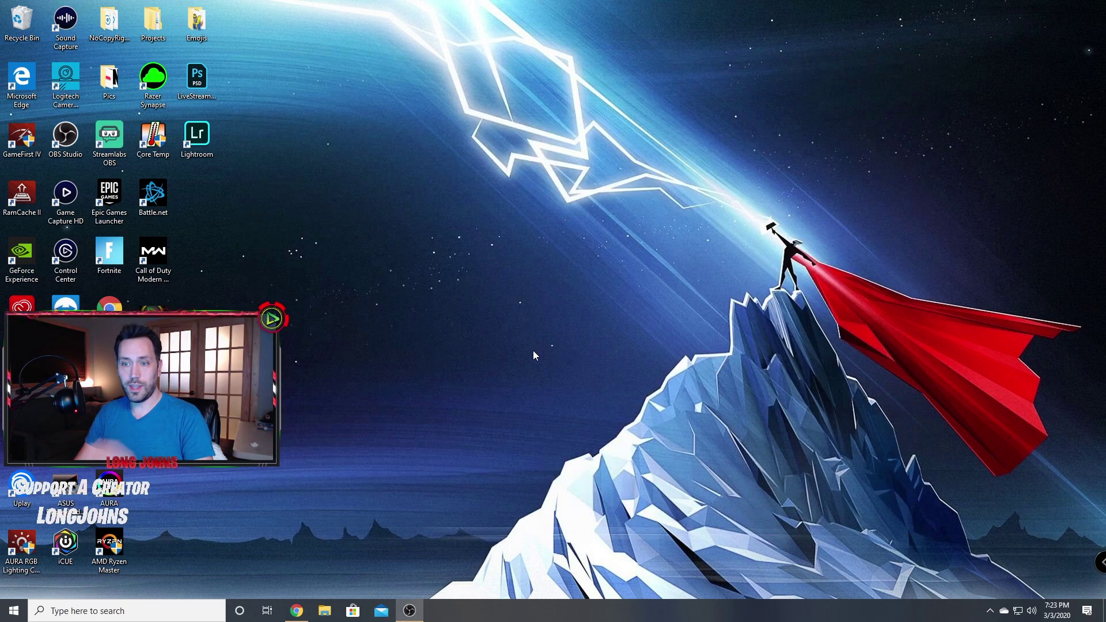
click(15, 614)
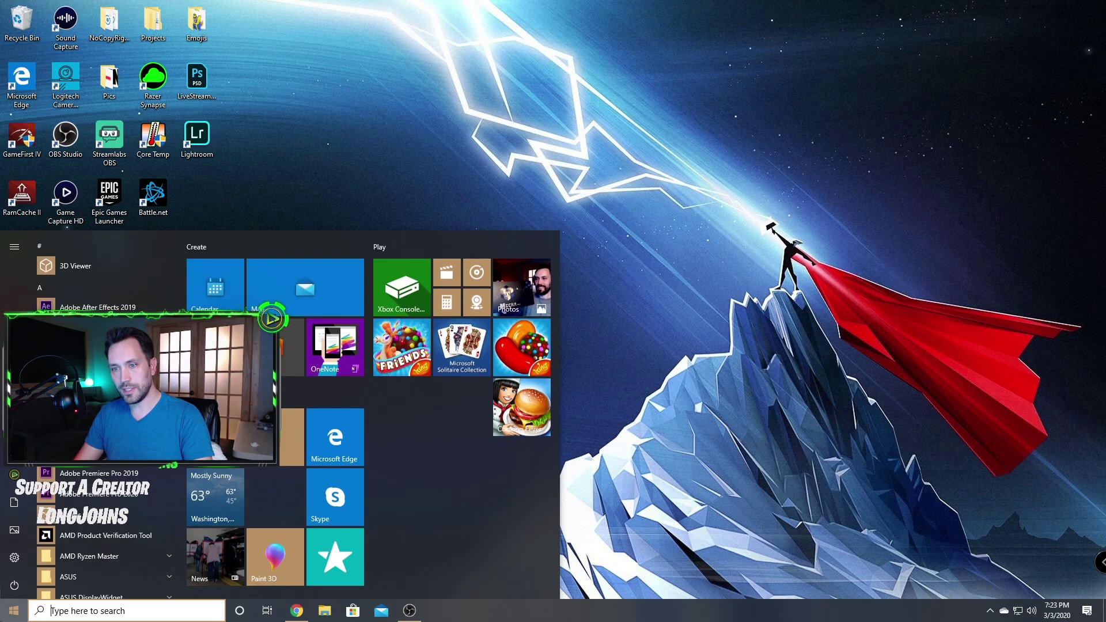
click(14, 614)
click(13, 614)
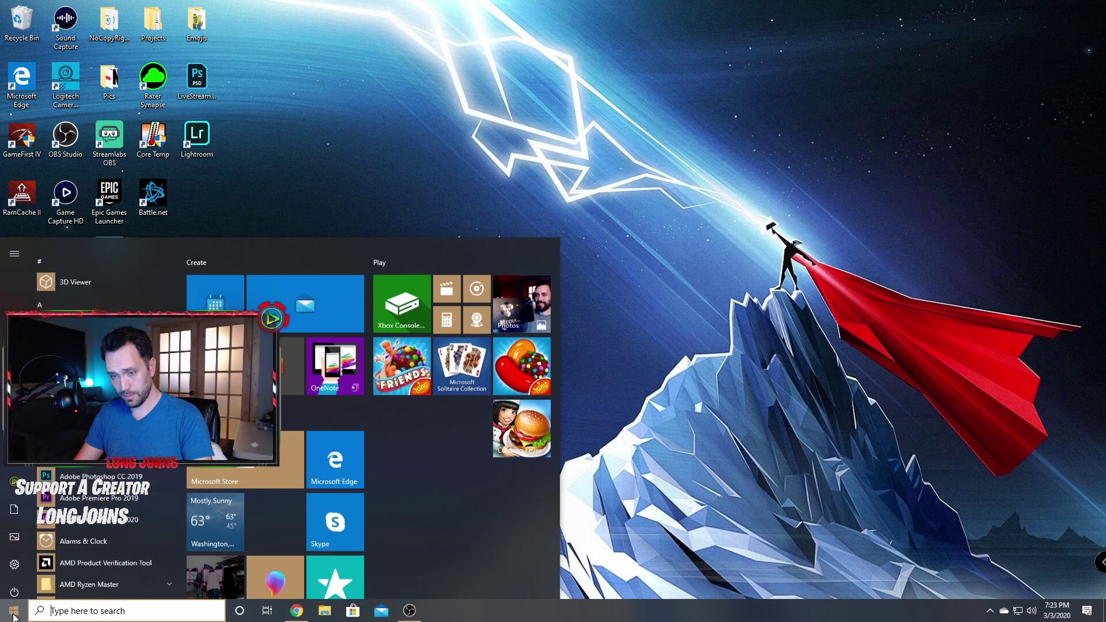
click(14, 509)
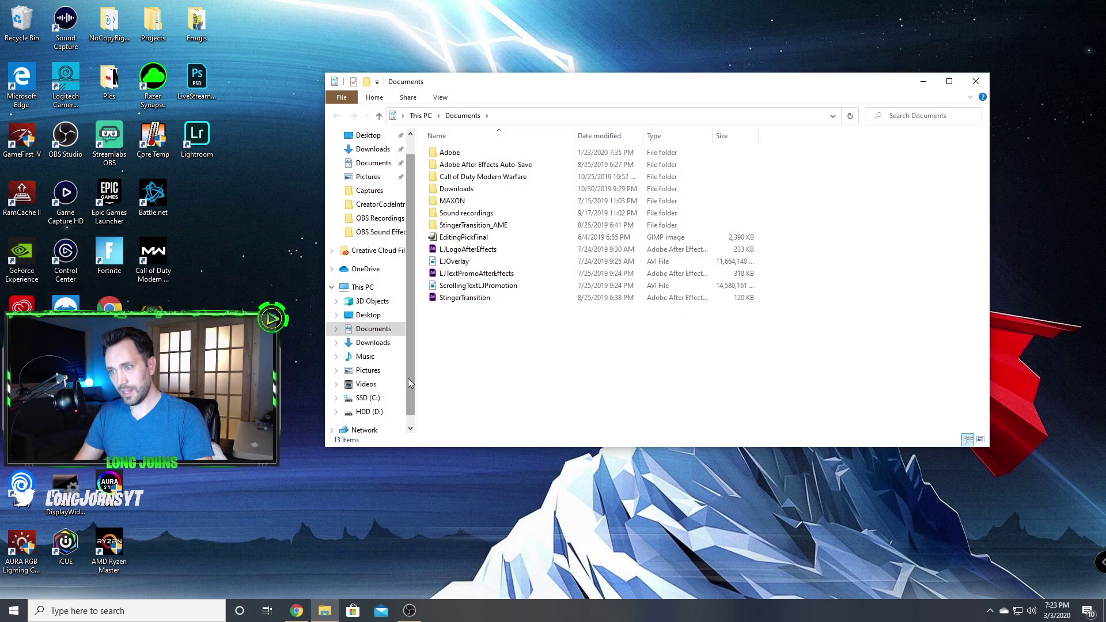
scroll(409, 383, down, 1)
click(367, 385)
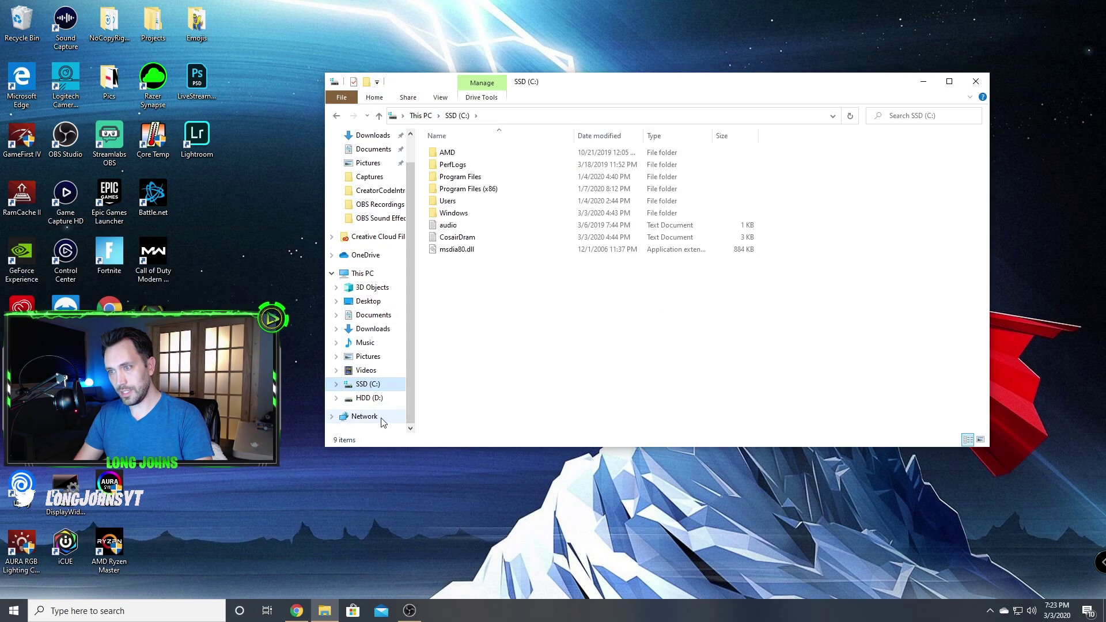
right_click(363, 387)
click(383, 372)
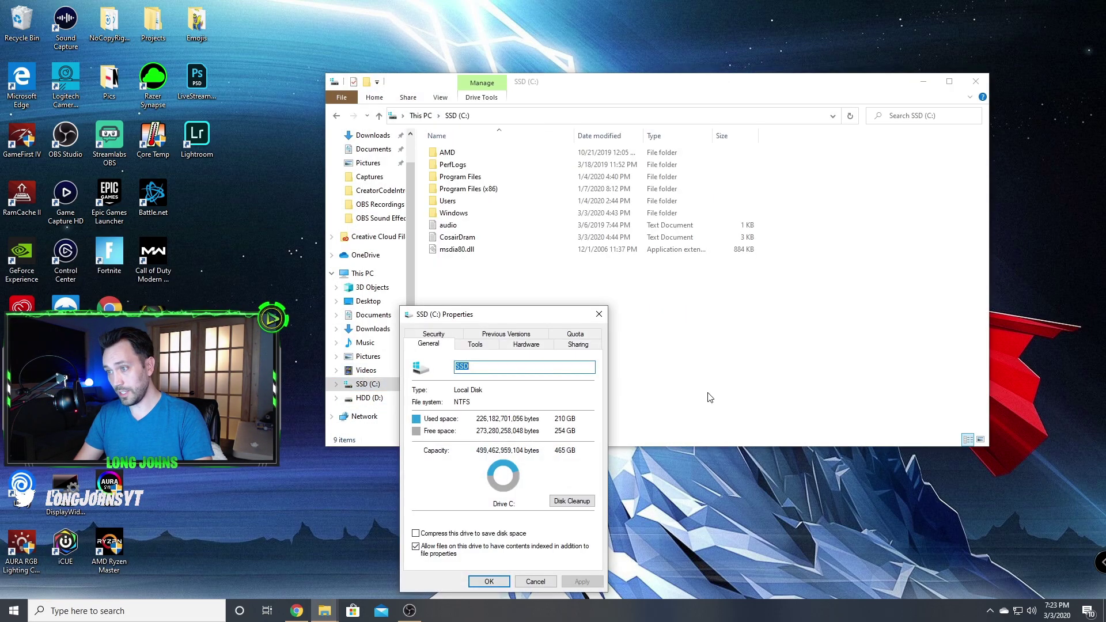
drag(516, 317, 566, 153)
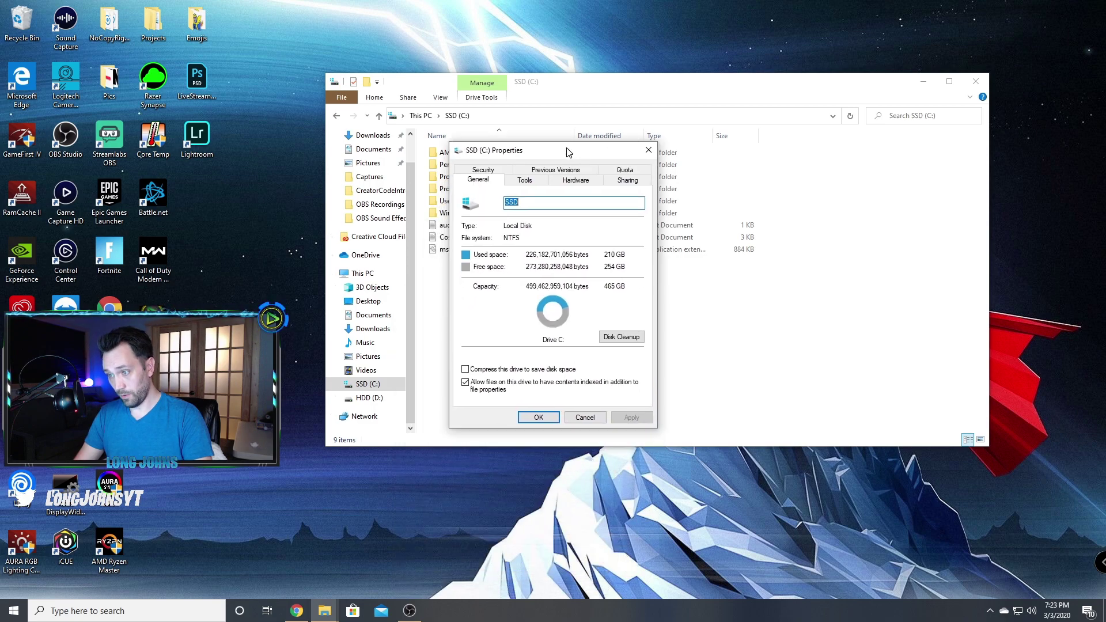
click(622, 337)
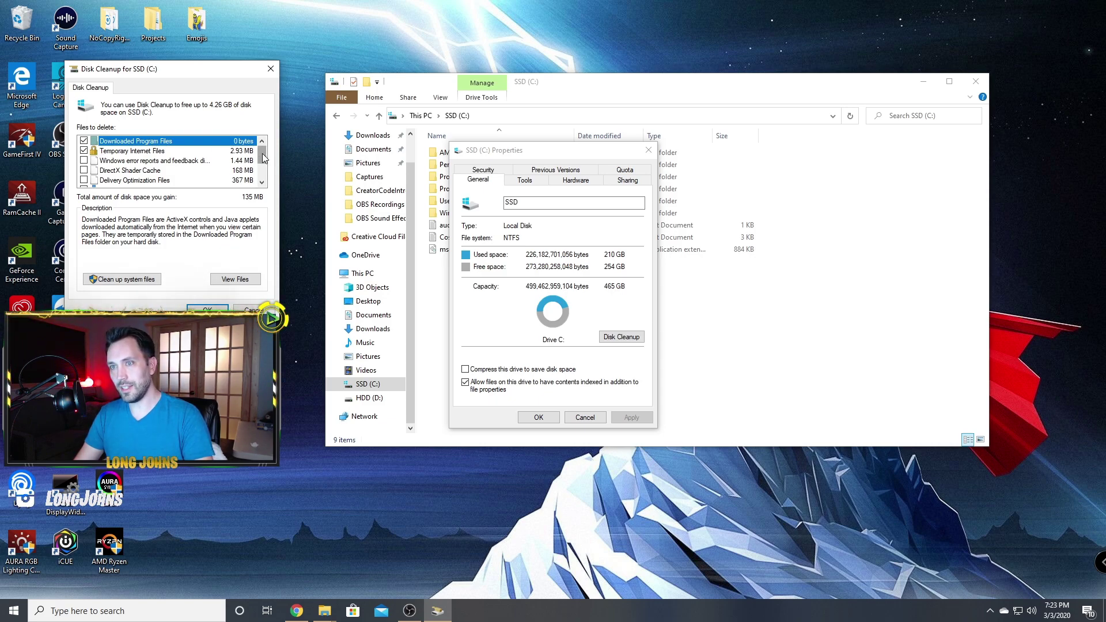
drag(264, 158, 268, 172)
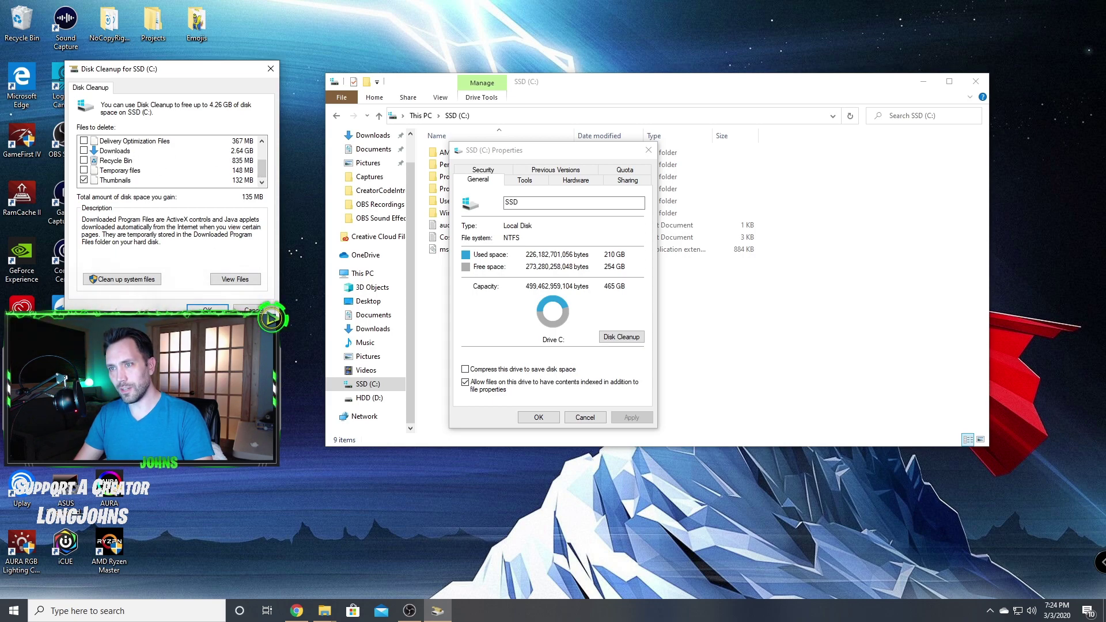
click(253, 310)
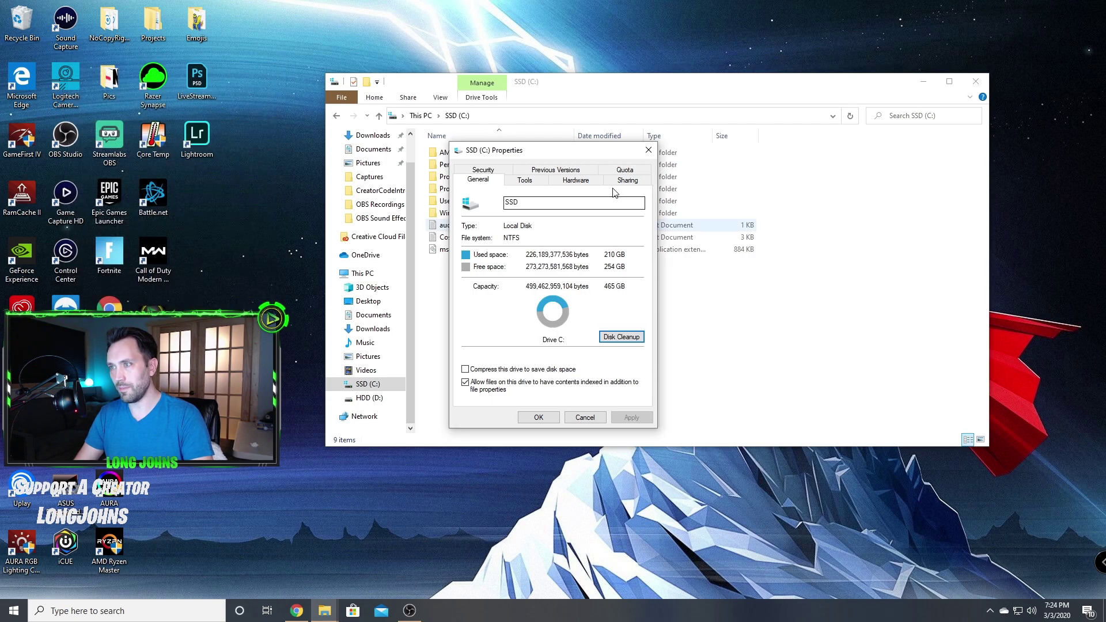
click(649, 149)
click(977, 81)
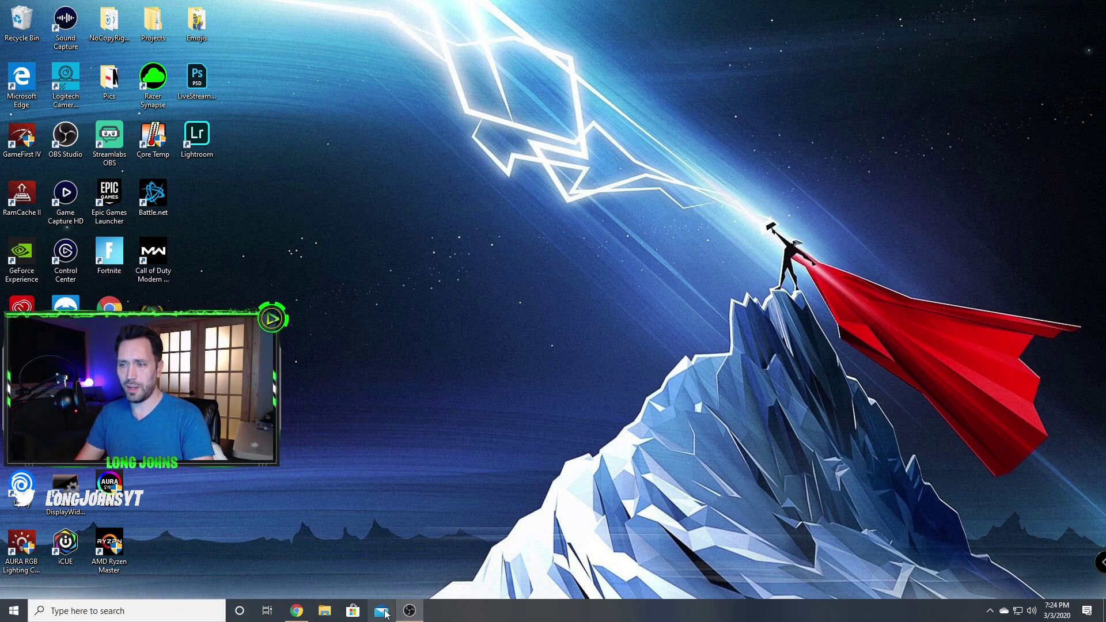
Bring up the Game Mode settings with Game Mode on, move the window aside, and view the Game bar page.
click(153, 612)
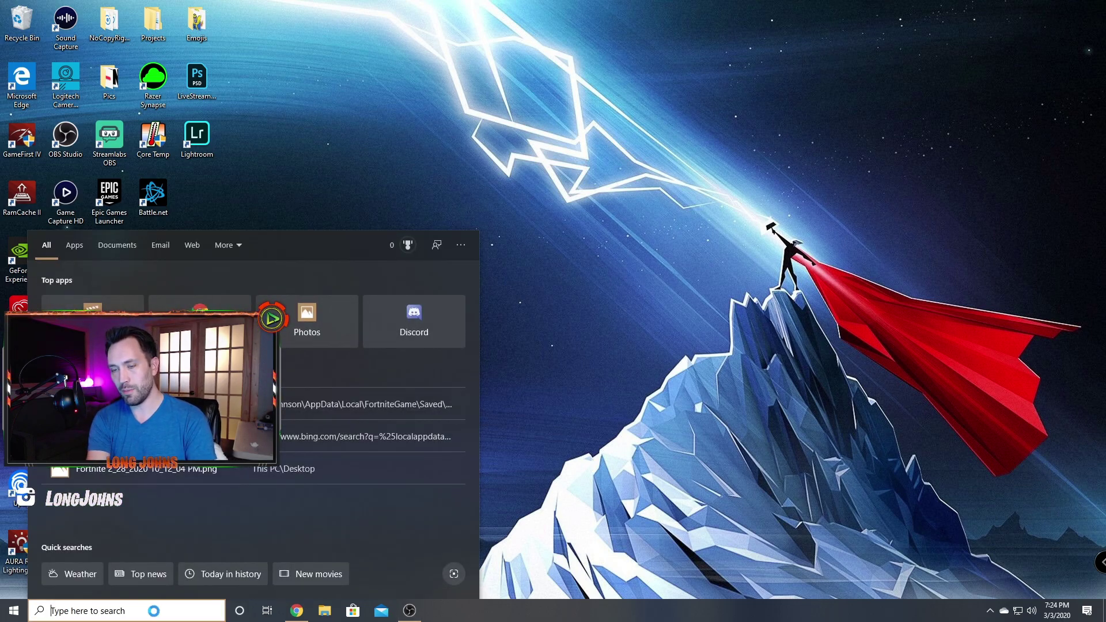
text(game)
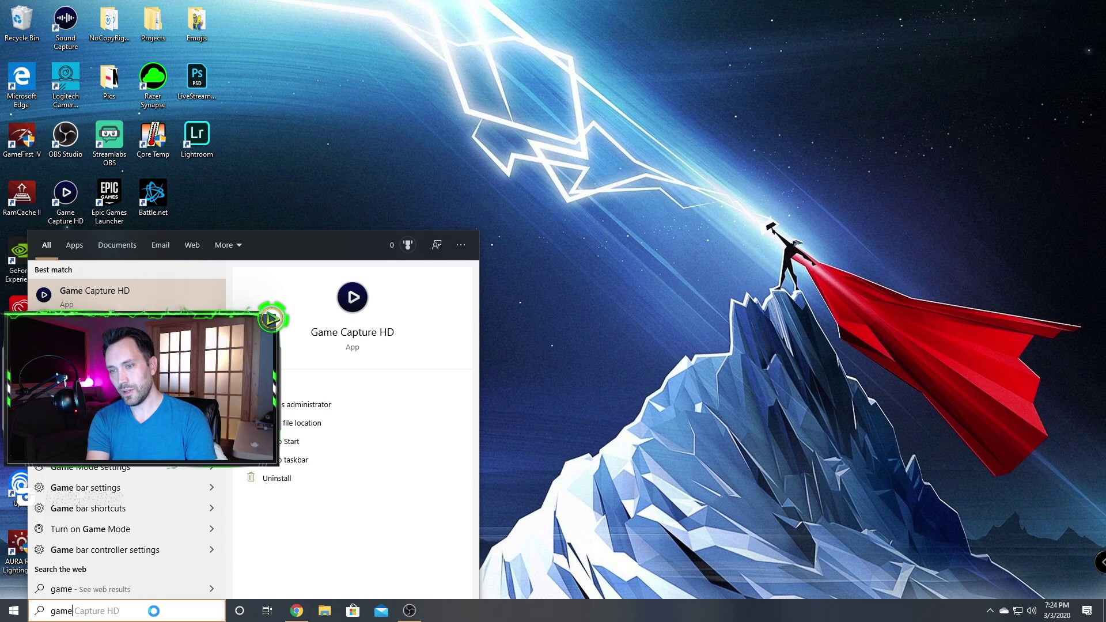
text(mode)
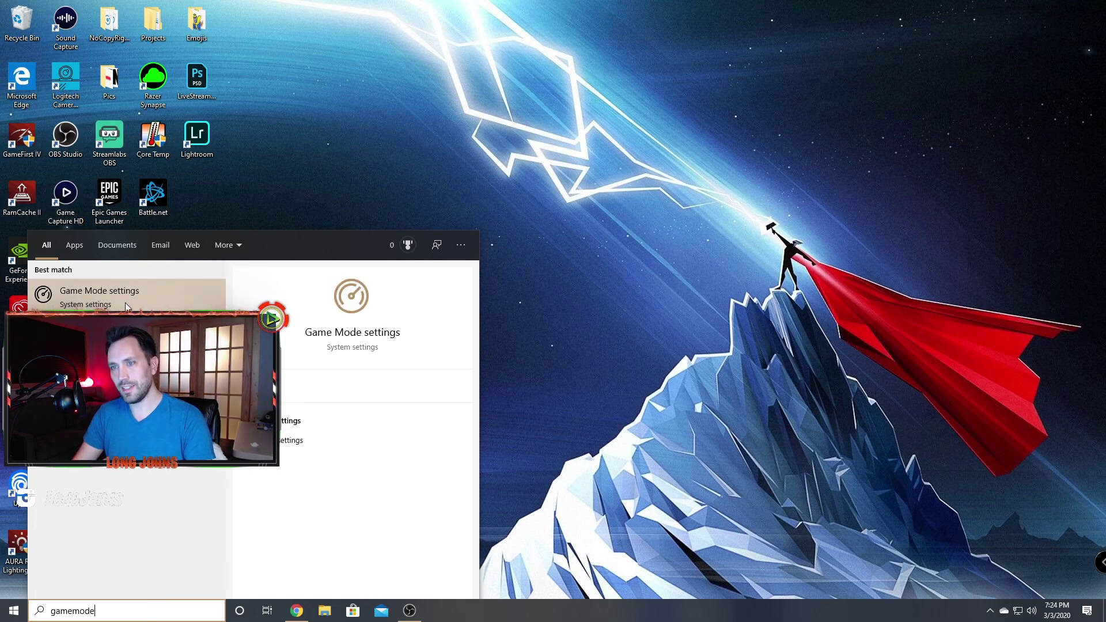
key(Return)
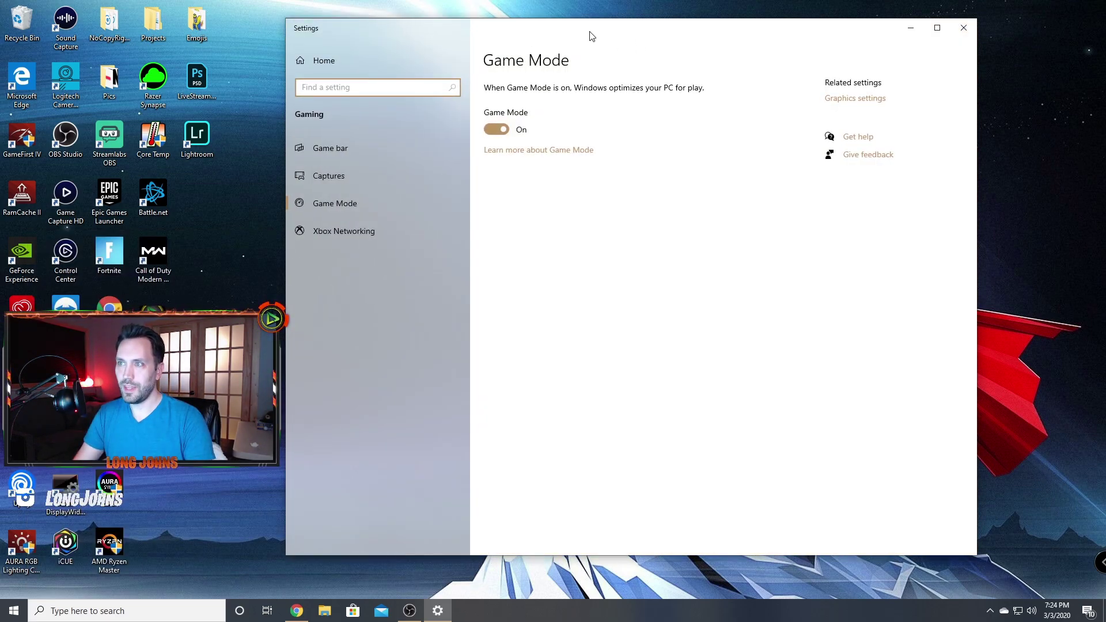
drag(588, 34, 500, 44)
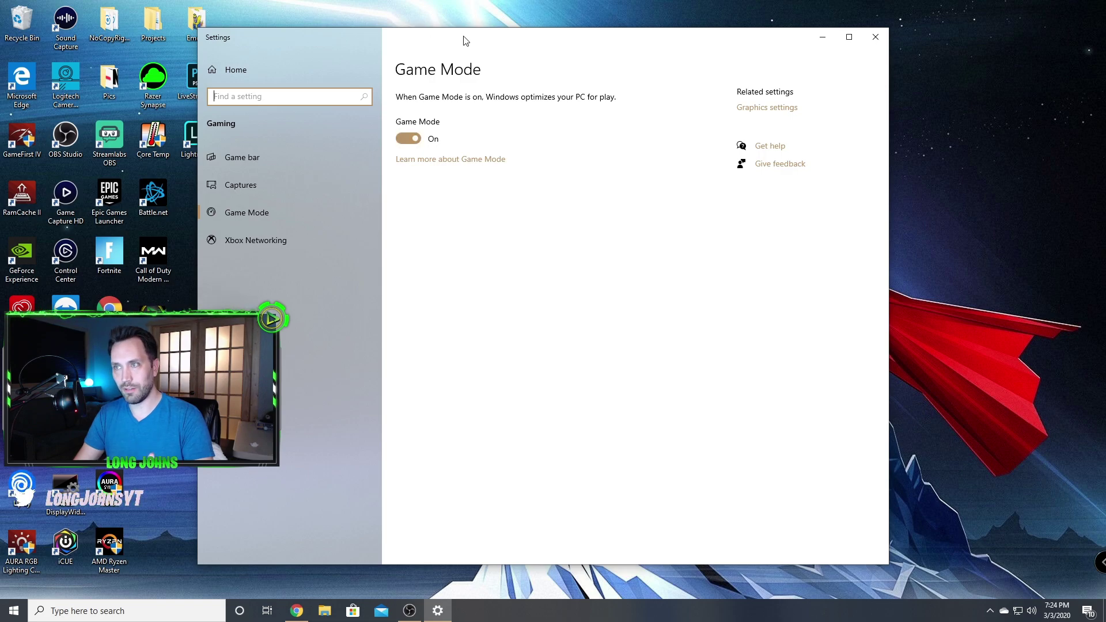
drag(478, 39, 497, 25)
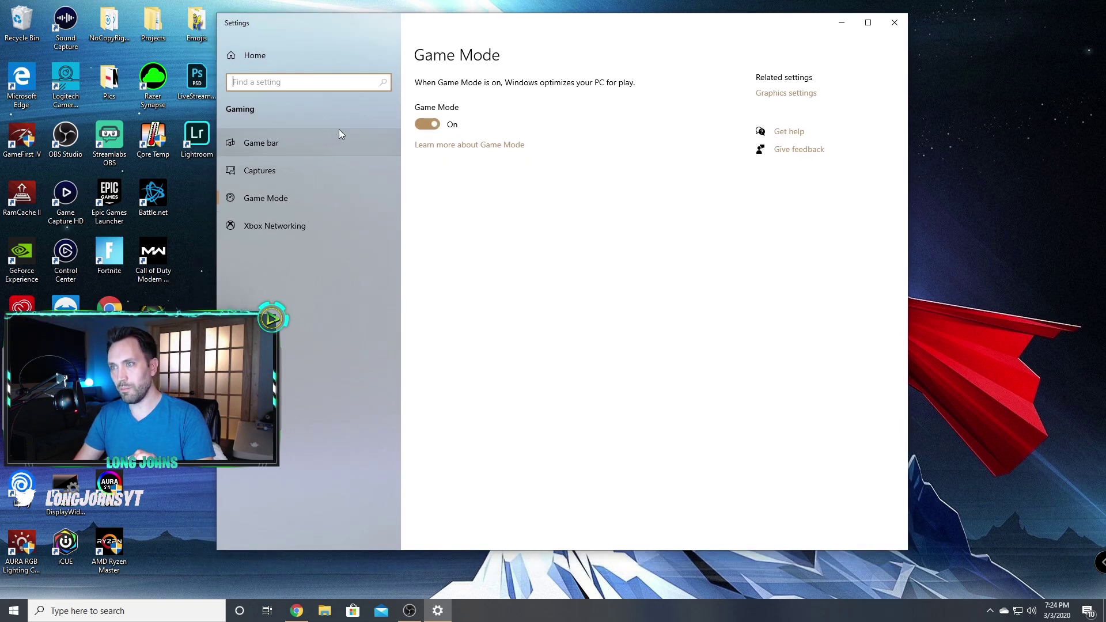
click(261, 142)
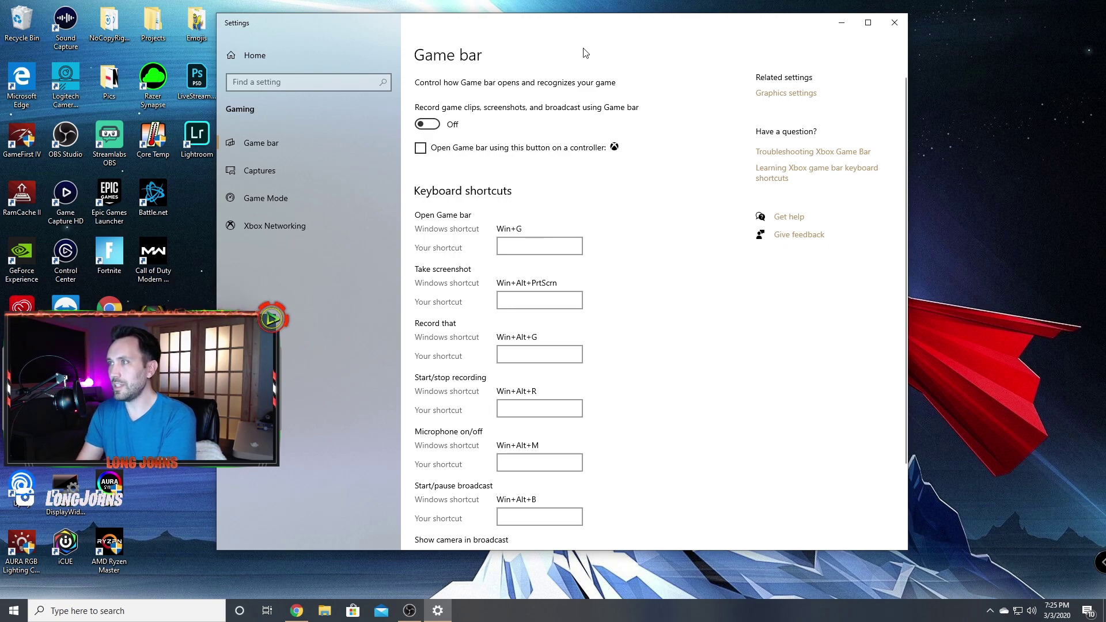
Close Settings with Game bar recording left Off.
click(894, 22)
Open NVIDIA Control Panel from the desktop menu and review Manage 3D Settings' global list.
right_click(551, 268)
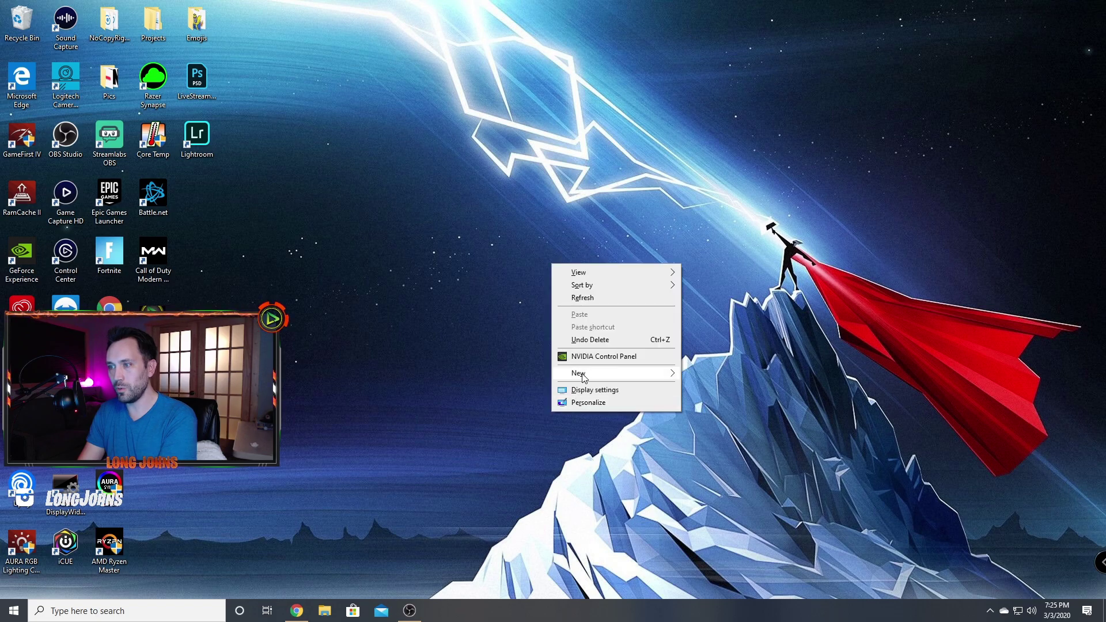
click(594, 360)
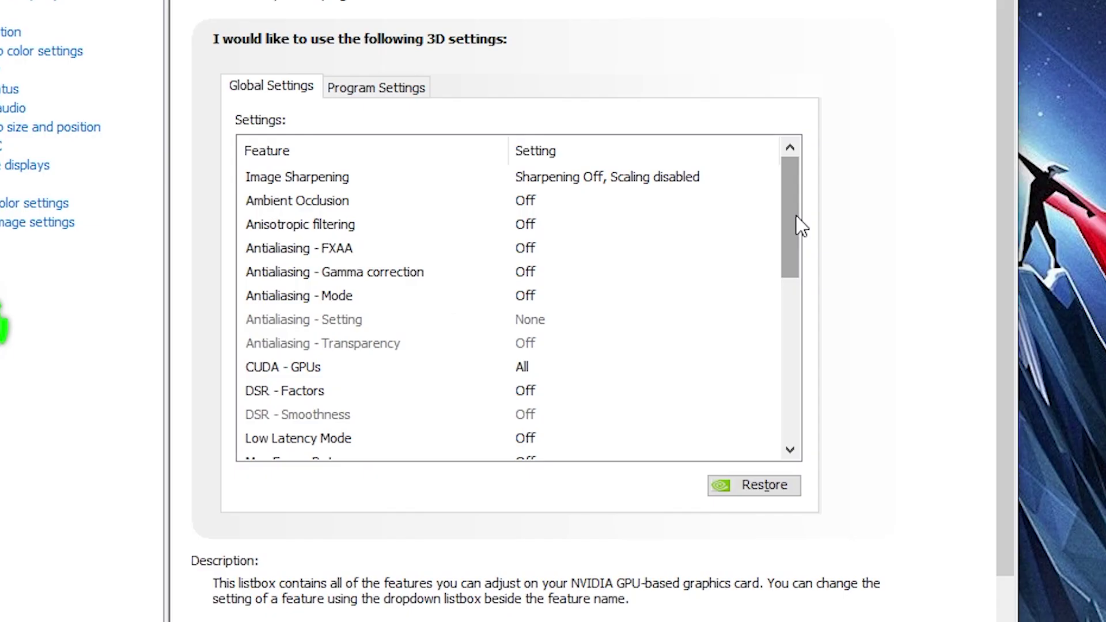
drag(671, 267, 671, 277)
drag(798, 242, 825, 404)
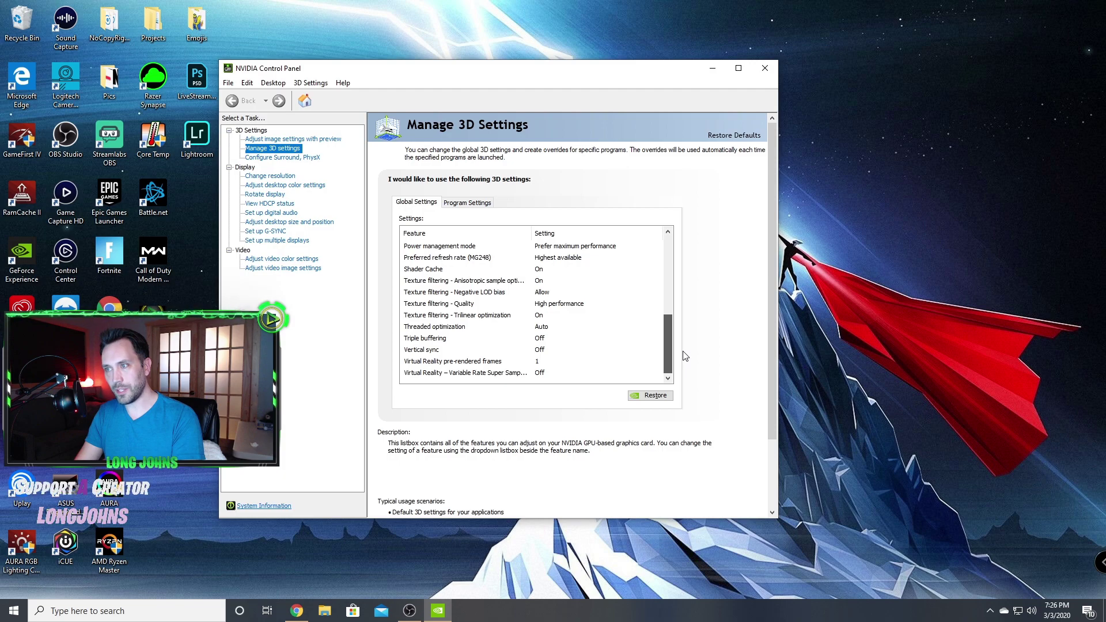
drag(686, 356, 682, 285)
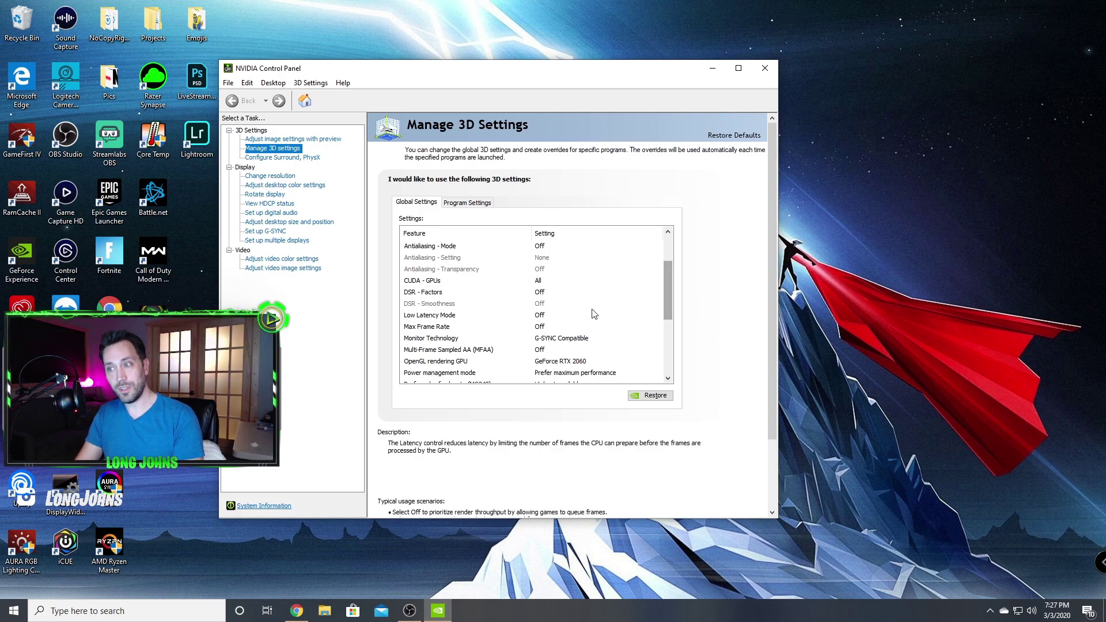
Scroll further through the global 3D settings, then switch to the G-SYNC article in Chrome.
drag(671, 295, 672, 349)
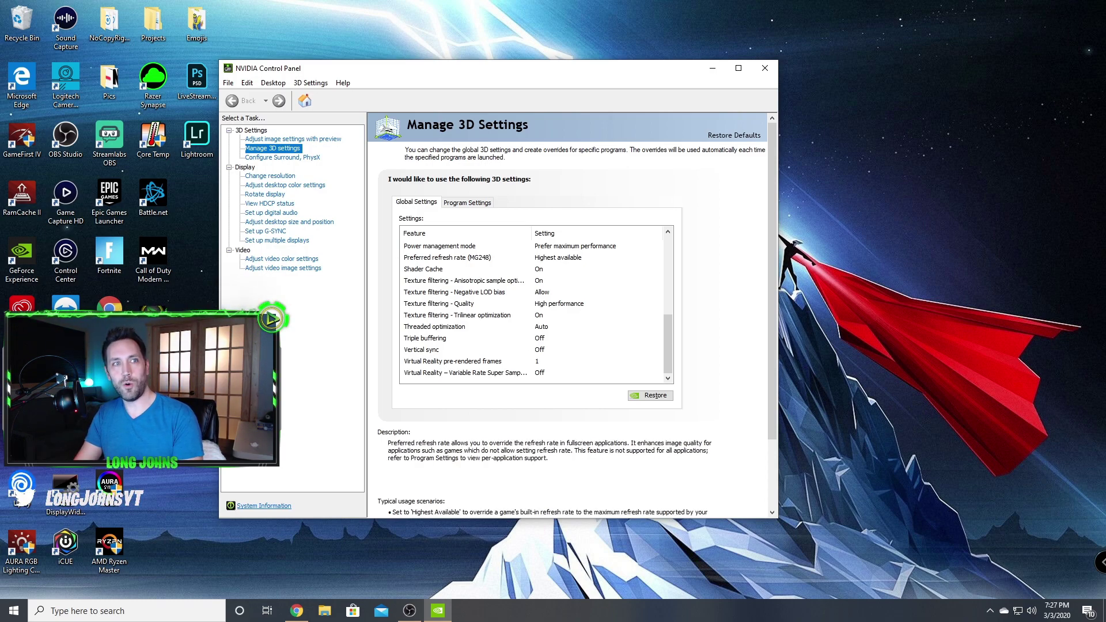
key(alt+Tab)
Move the Chrome window fully into view to read the Blur Busters G-SYNC input-lag article.
drag(2, 47, 341, 17)
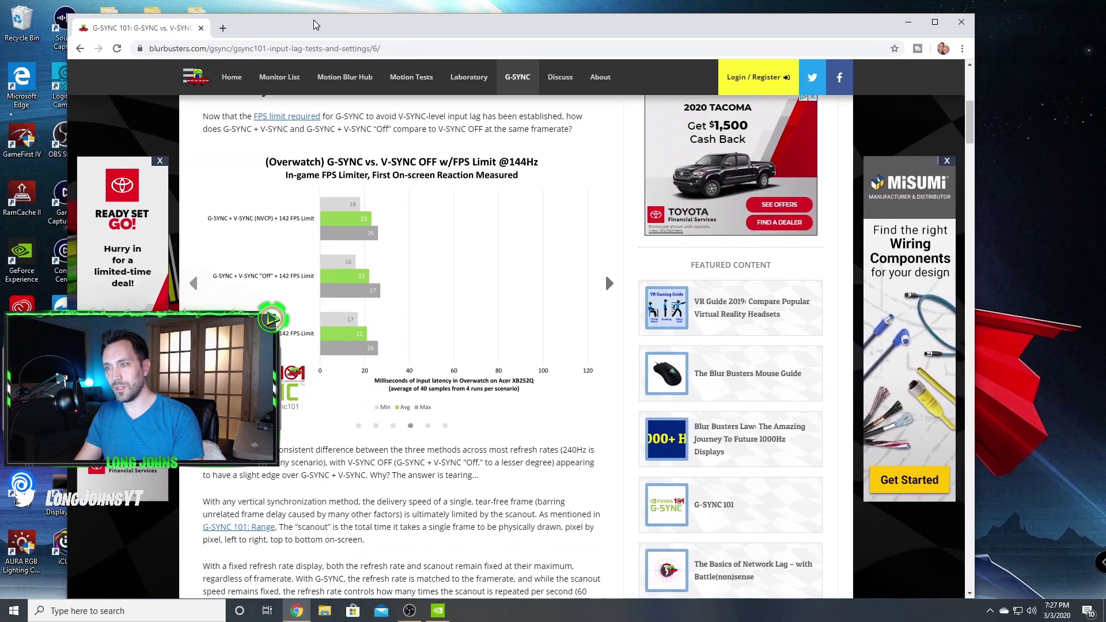
drag(465, 21, 469, 24)
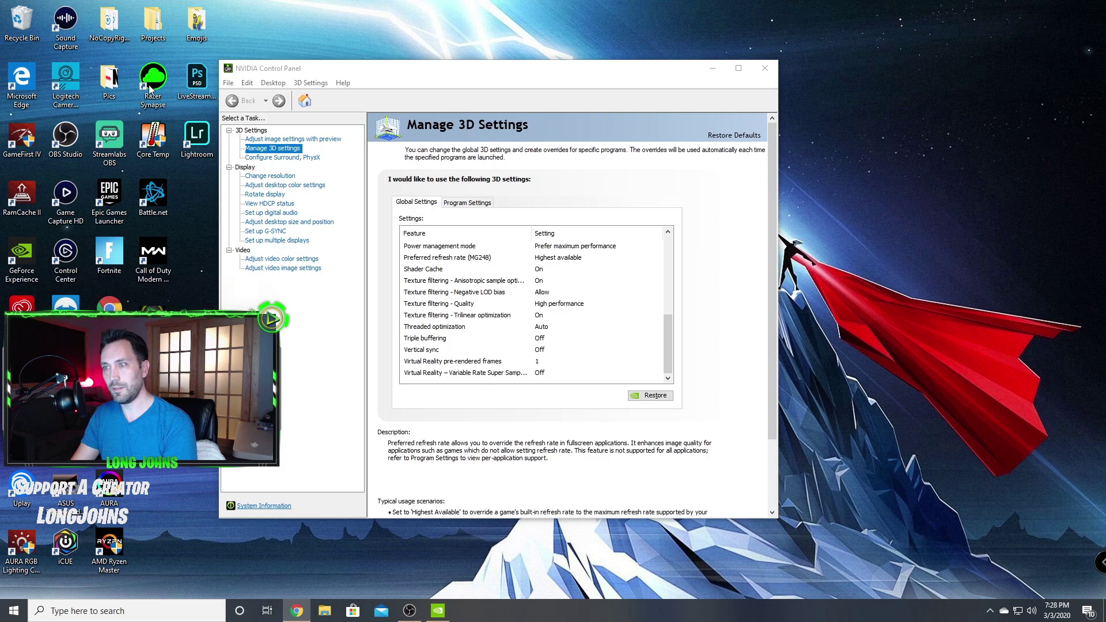
Review Max Frame Rate and Vertical sync, both Off, in the global 3D settings list.
scroll(541, 351, up, 5)
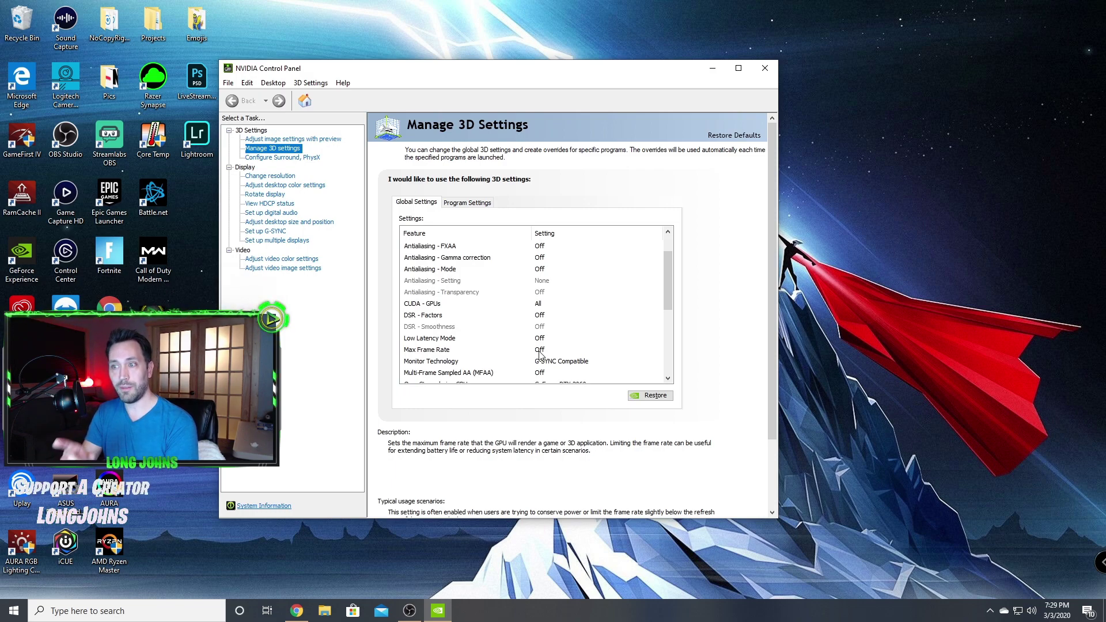
scroll(541, 354, down, 5)
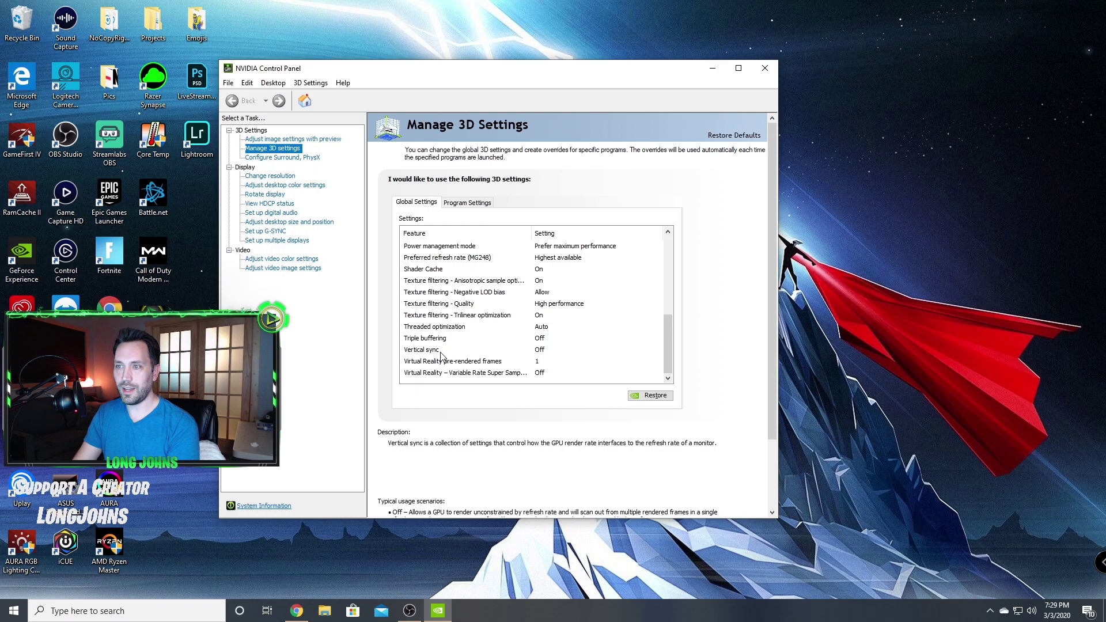
drag(670, 337, 671, 263)
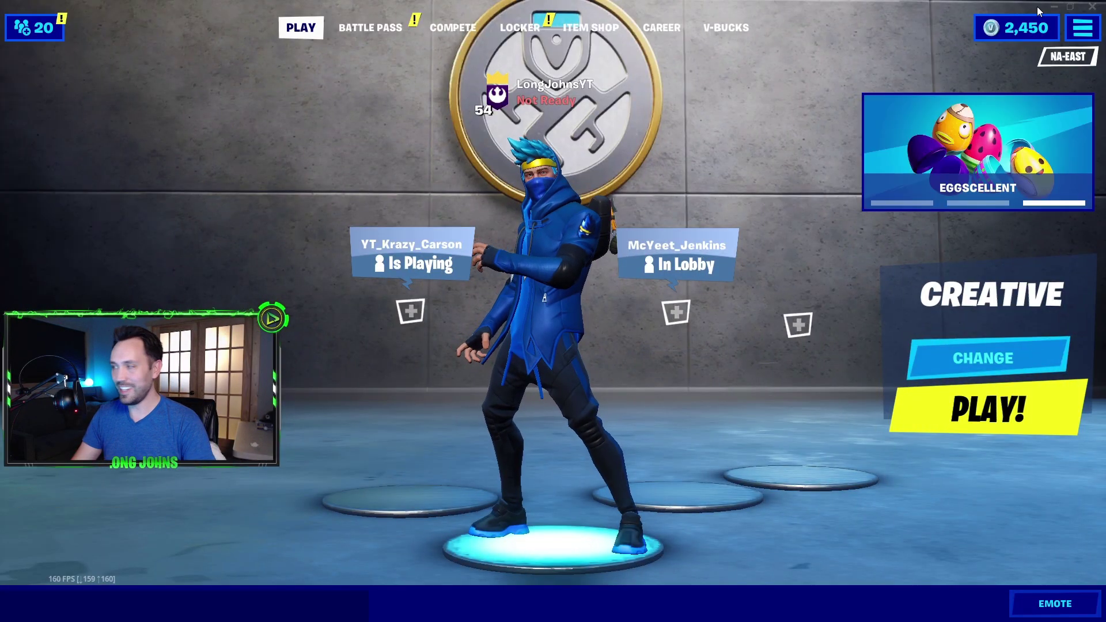
Open Fortnite's settings from the lobby menu to show the Video settings at 160 FPS, 1920 x 1080.
click(1083, 27)
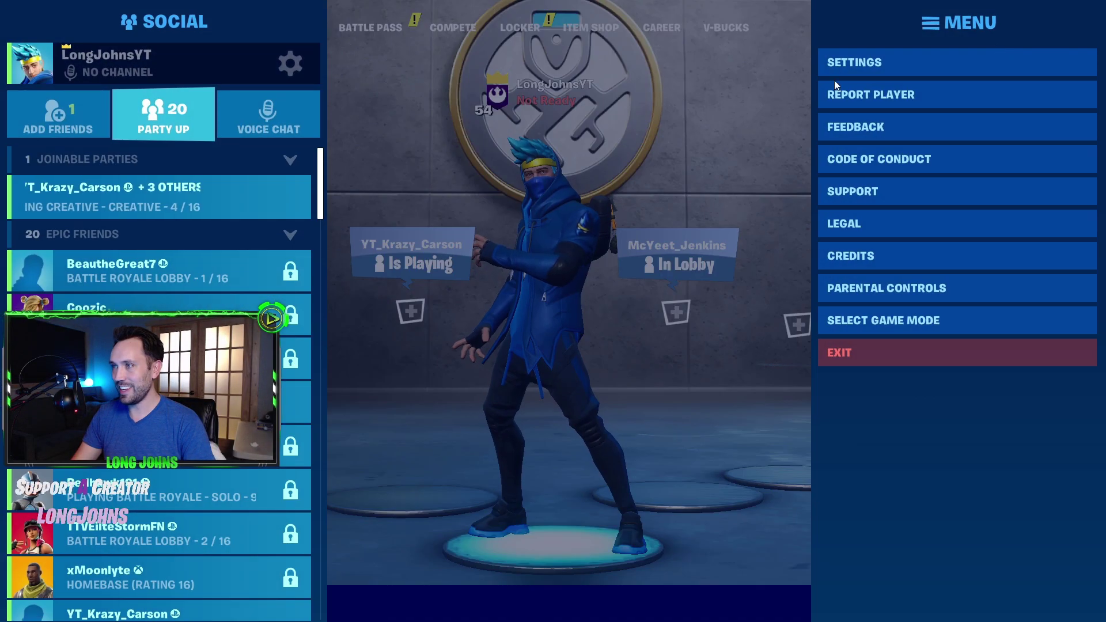
click(897, 67)
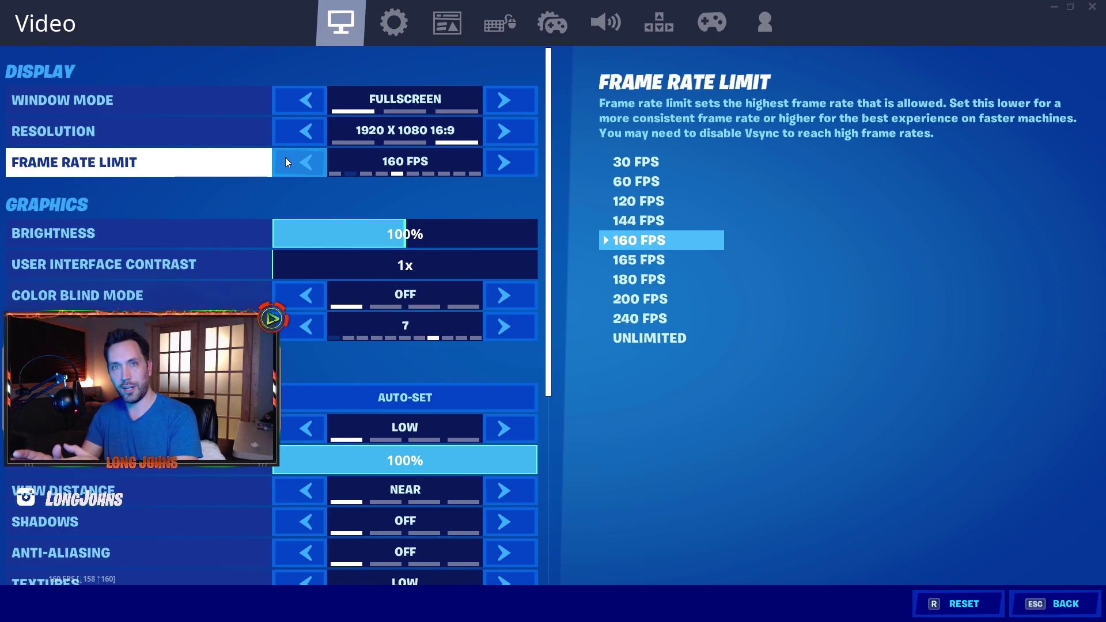
Review Fortnite's Video settings: Low presets, with shadows, anti-aliasing, VSync and Motion Blur Off.
scroll(231, 224, down, 2)
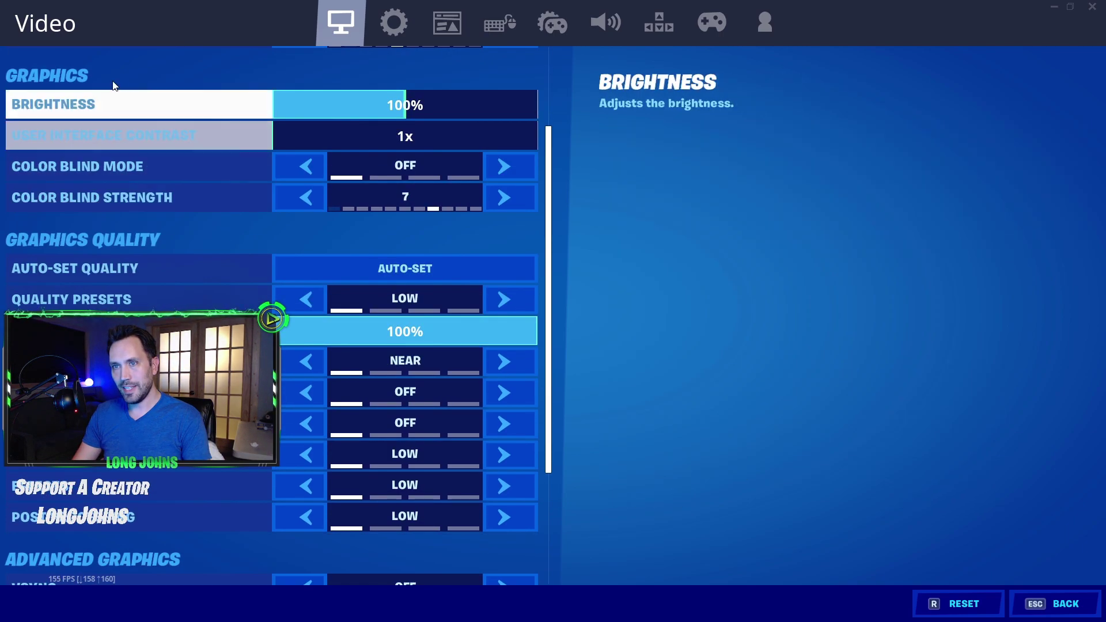
scroll(237, 178, down, 1)
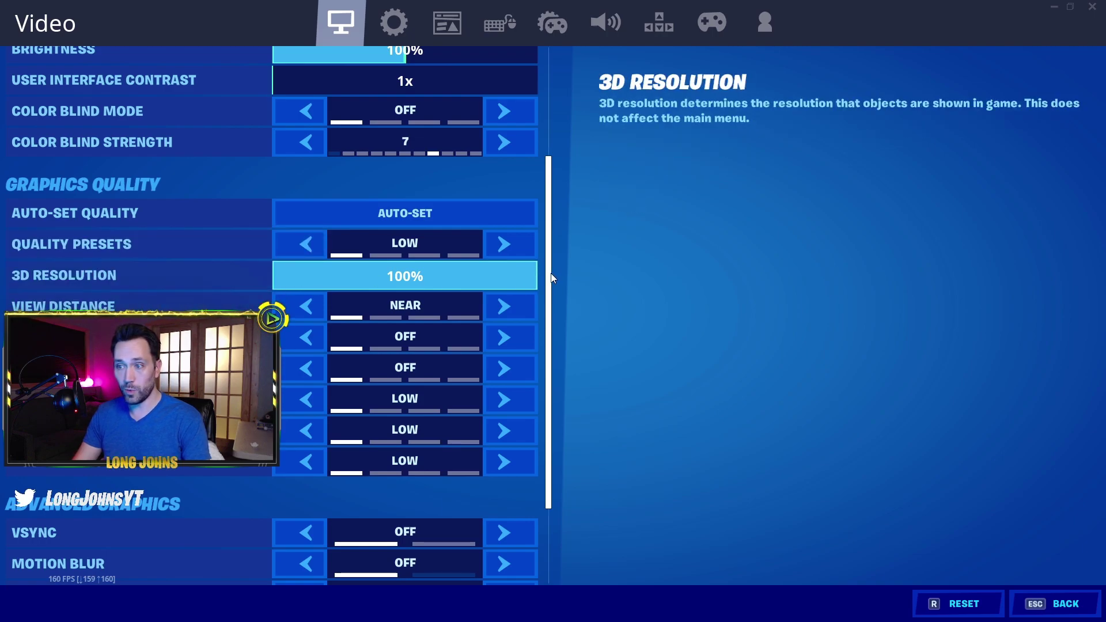
scroll(461, 418, down, 2)
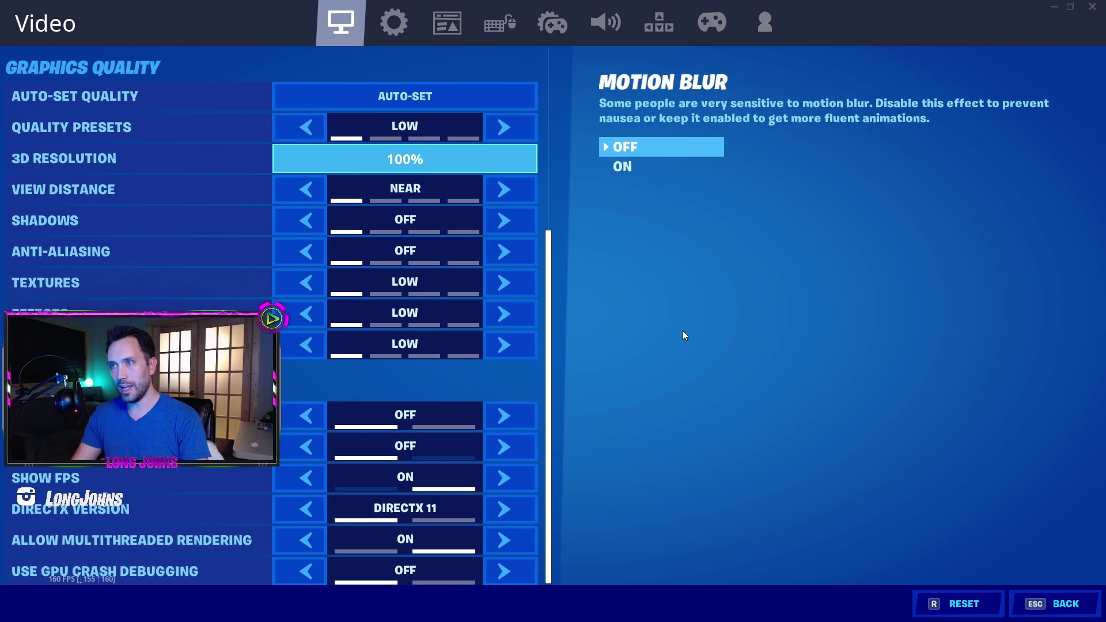
Review the Game settings, with Turbo Building On and Auto Pick Up Weapons Off.
click(395, 23)
scroll(556, 174, down, 3)
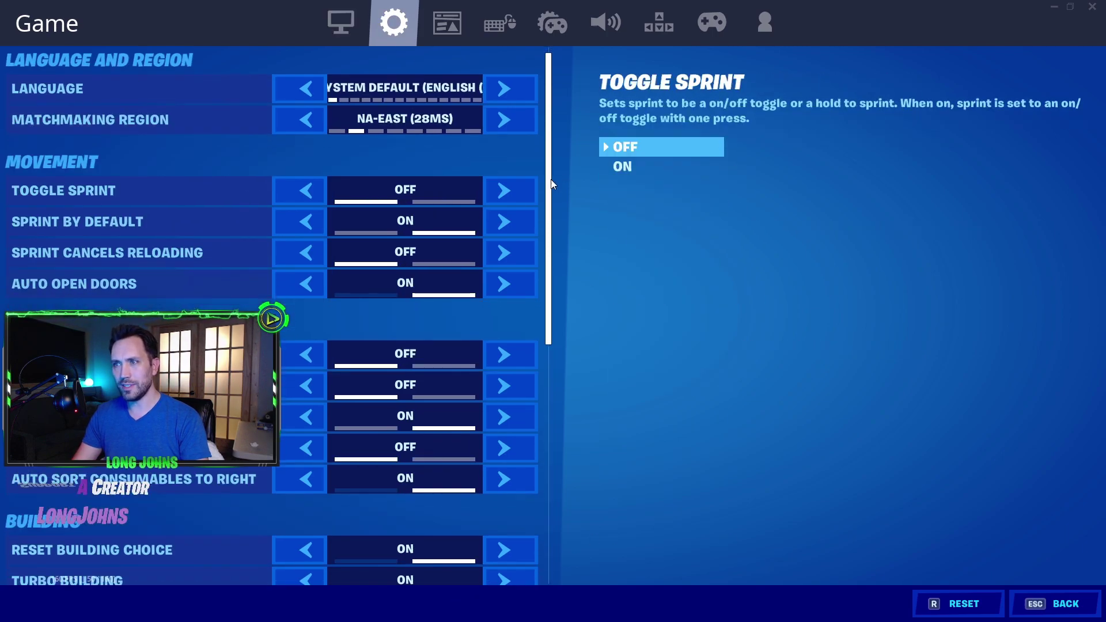
scroll(564, 260, down, 2)
scroll(579, 362, down, 5)
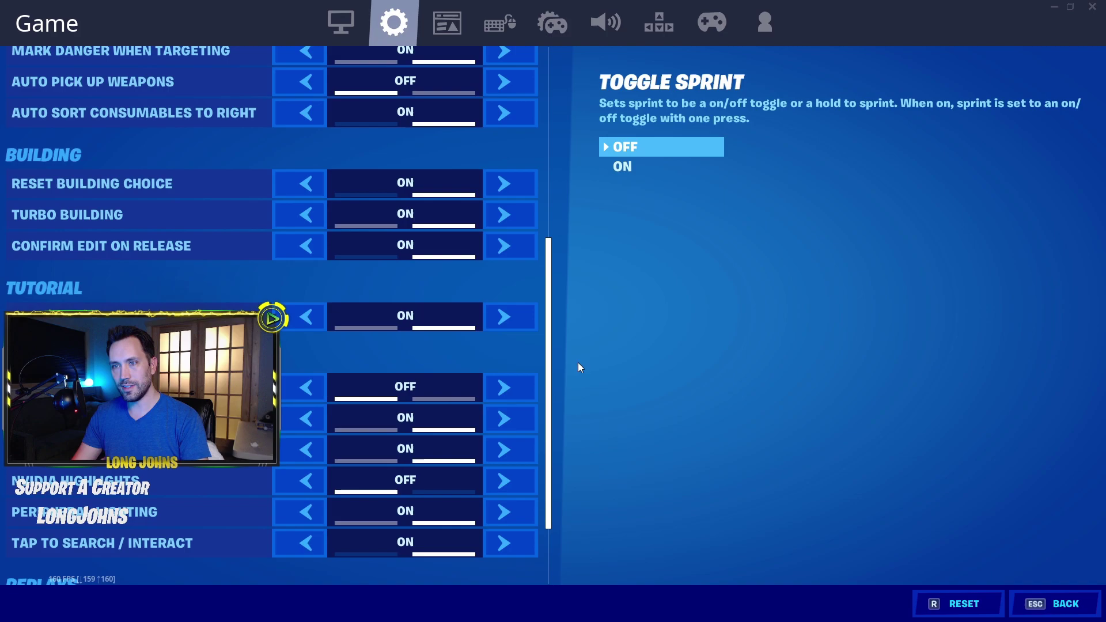